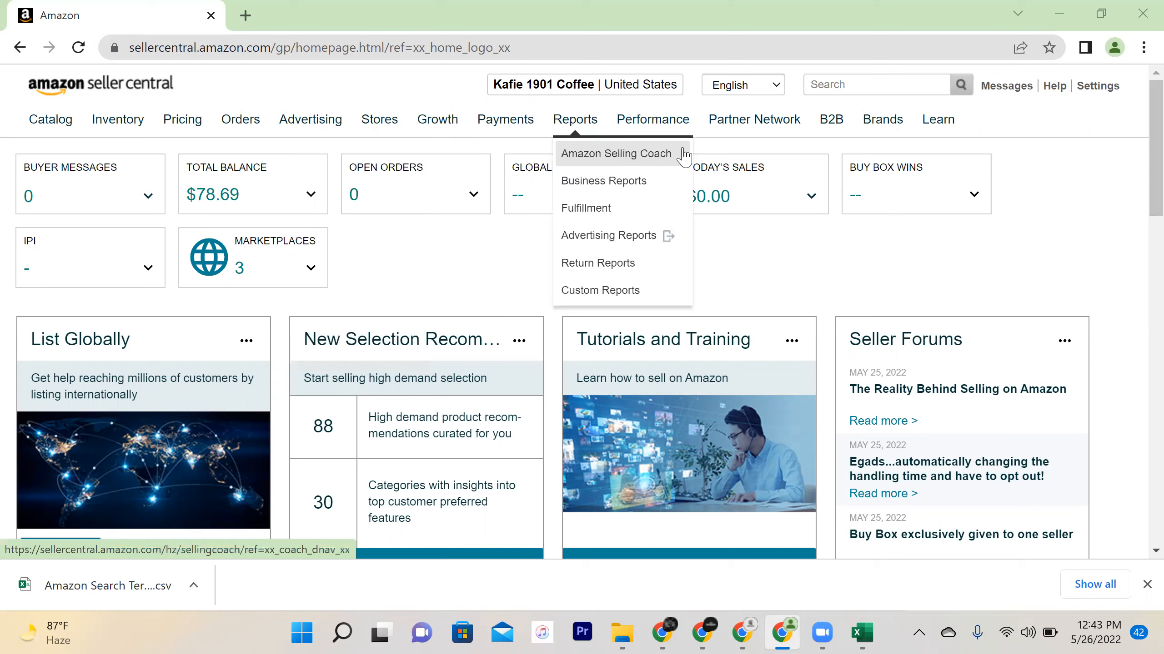
Open Brand Analytics in Seller Central and bring the Amazon Search Terms report into view
mouse_move(875, 133)
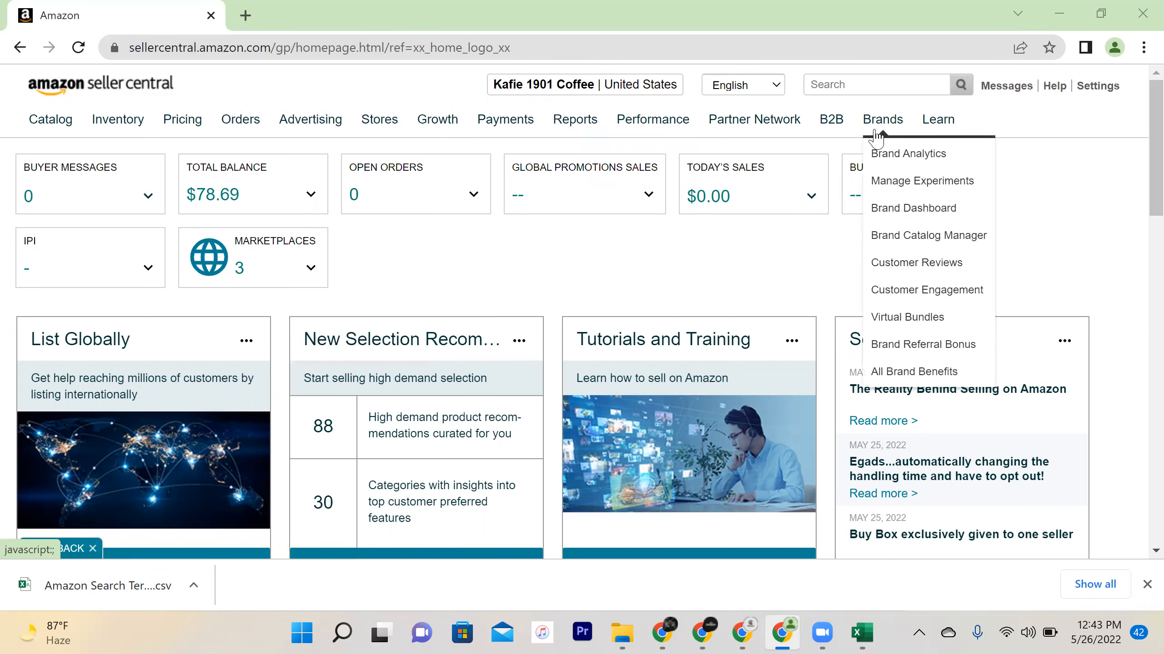
click(911, 166)
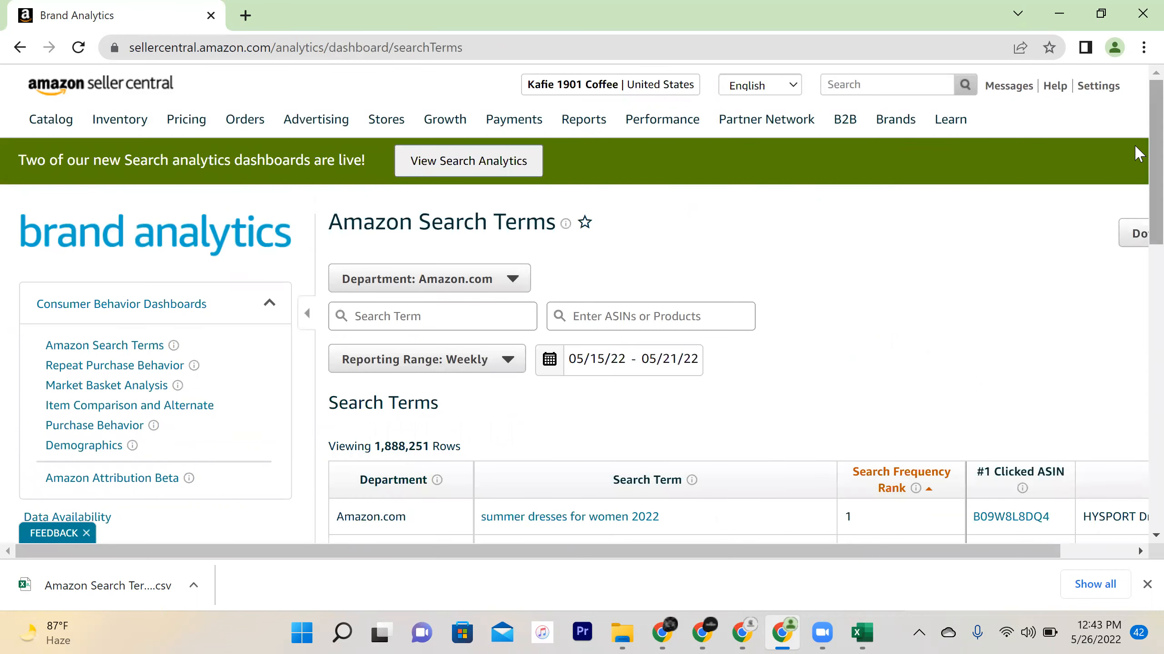
scroll(1135, 174, down, 1)
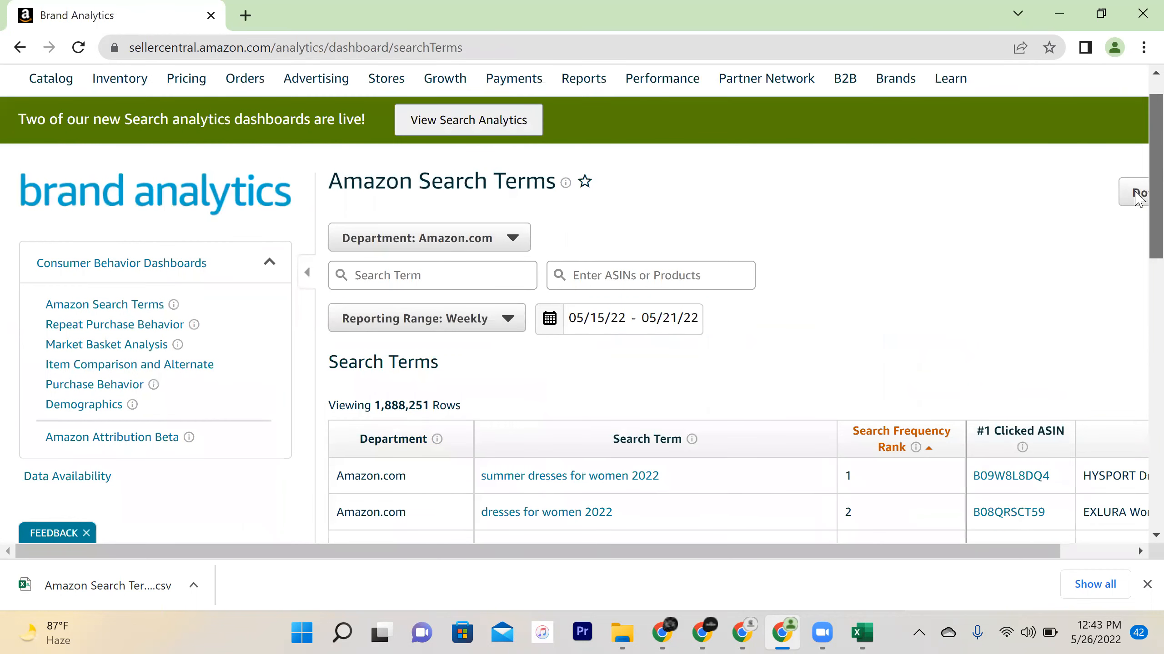
scroll(878, 352, down, 2)
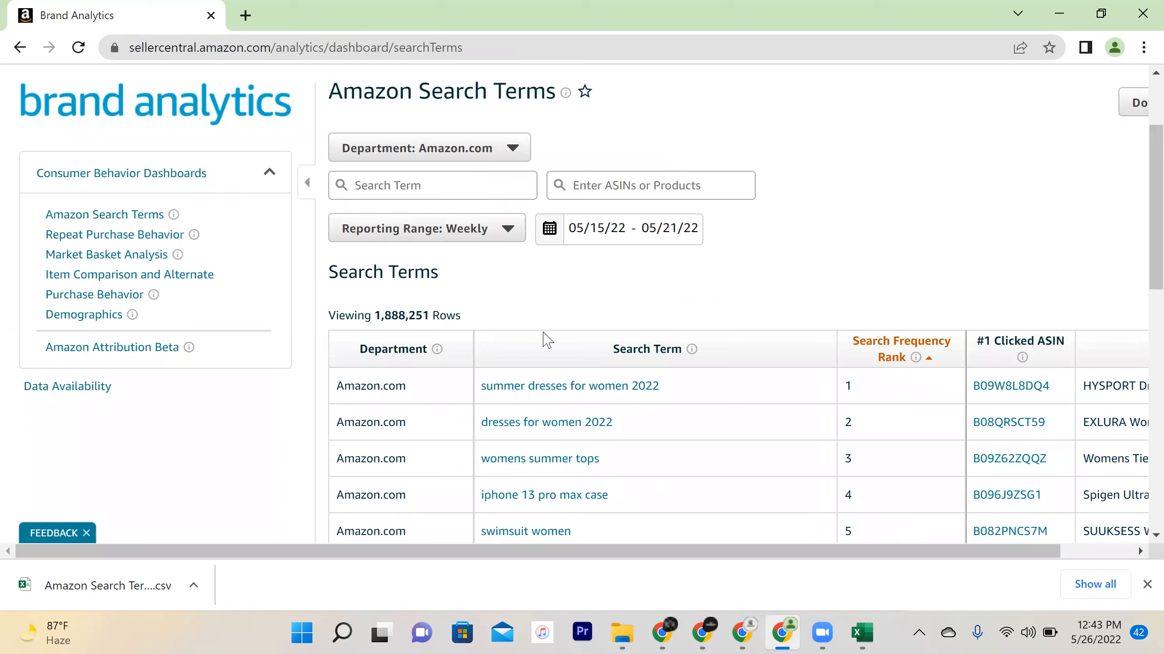
Examine the department, reporting range and download format choices of the Amazon Search Terms report
click(452, 155)
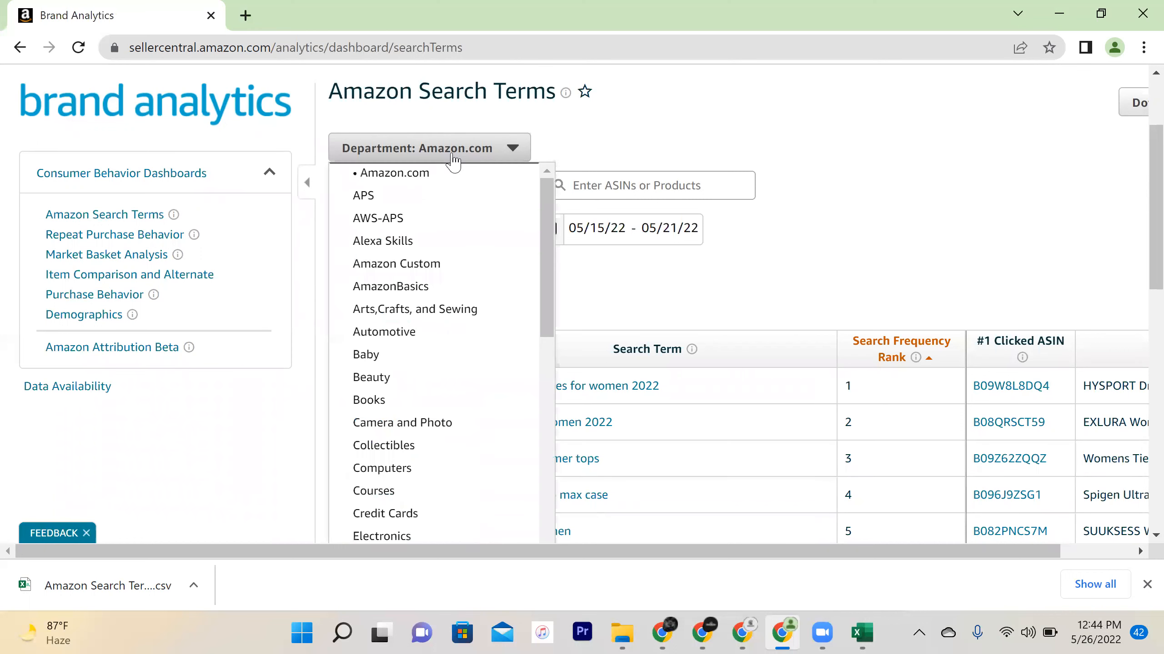
click(691, 115)
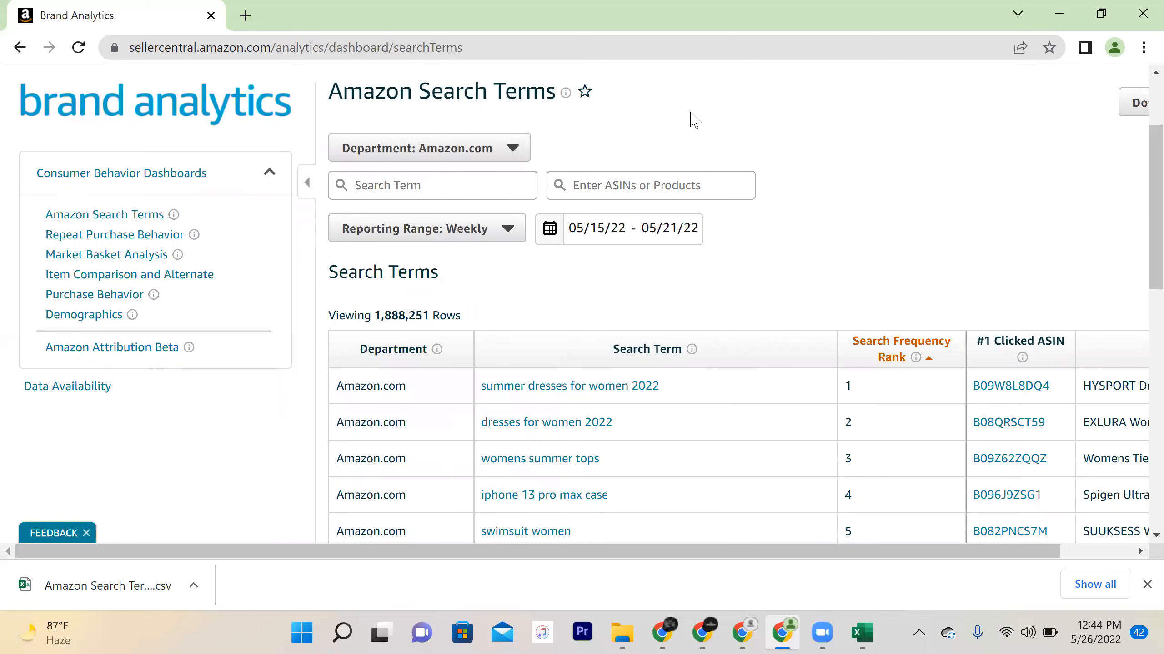
click(1137, 106)
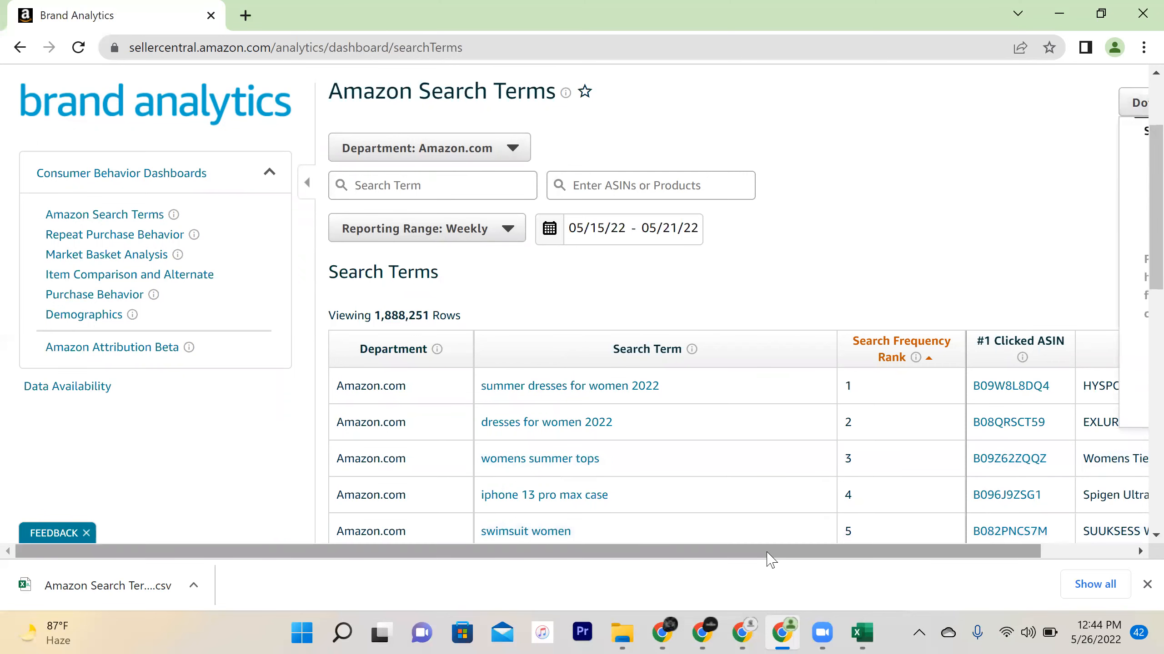
drag(770, 552, 914, 543)
click(914, 540)
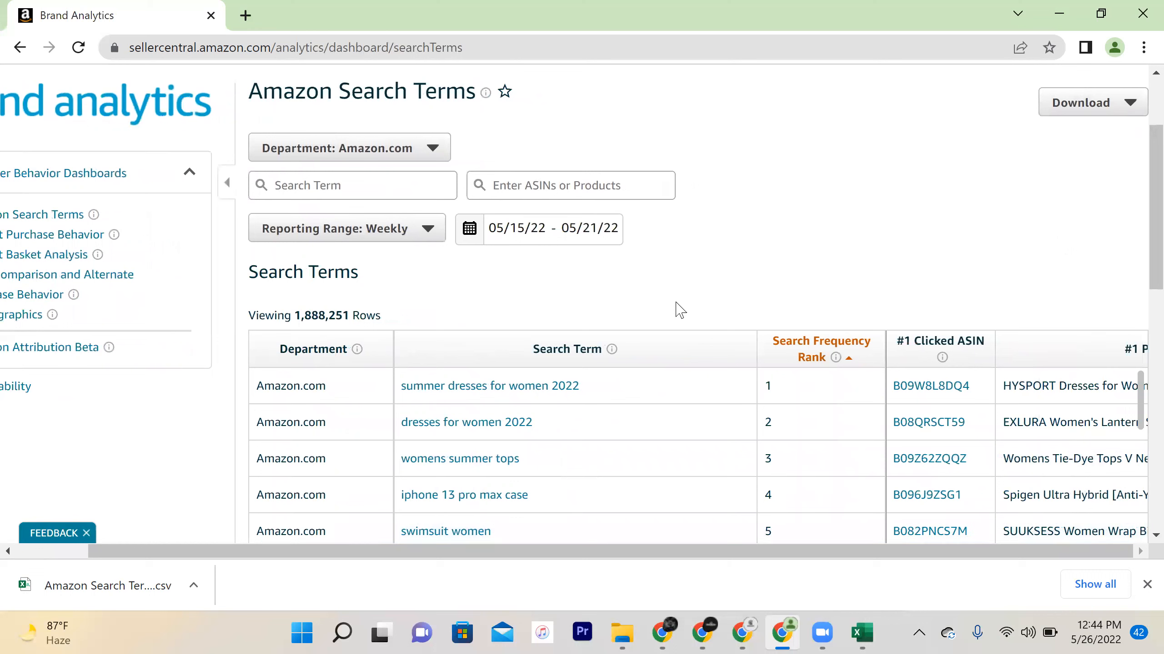
click(372, 235)
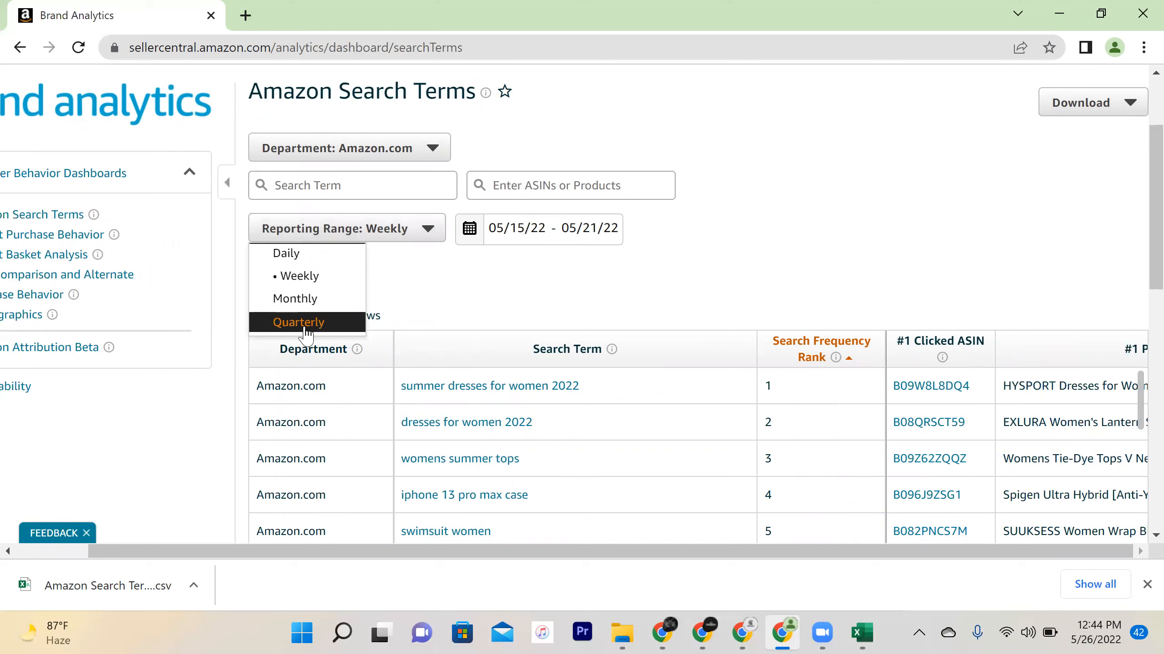
click(438, 317)
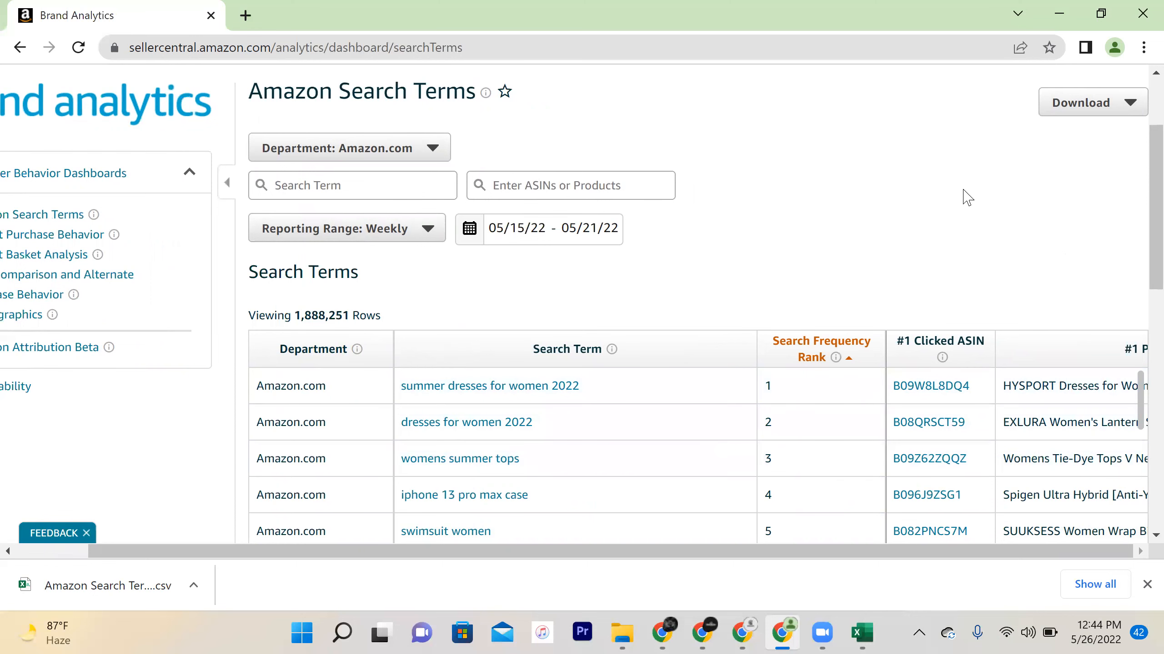
click(1093, 110)
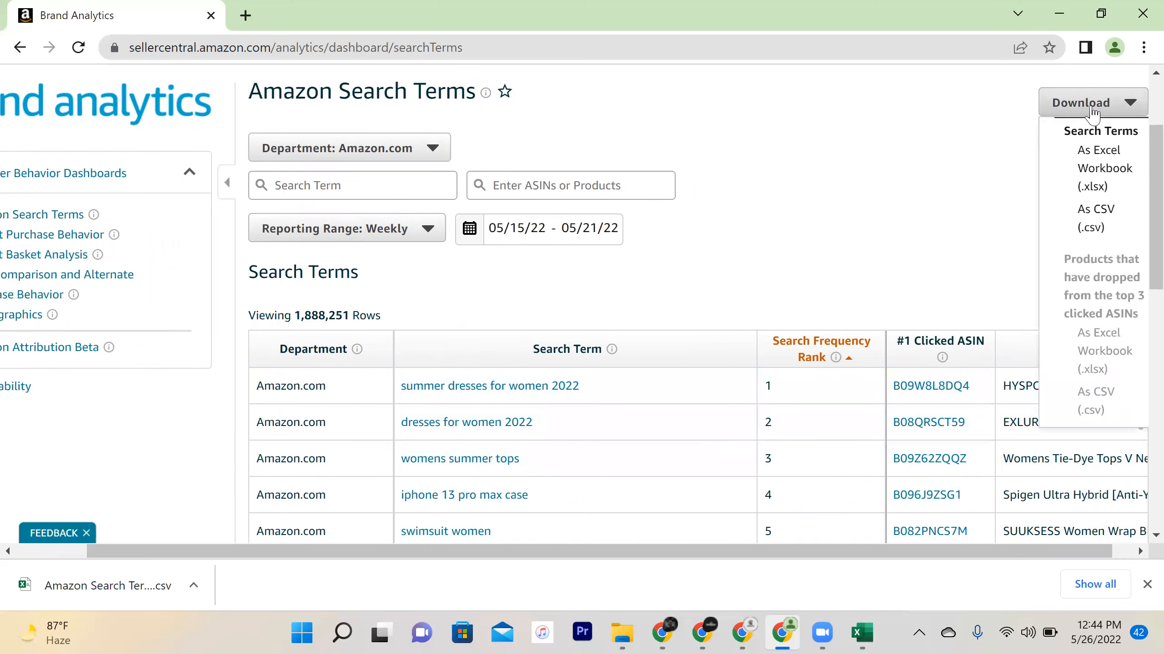
click(891, 198)
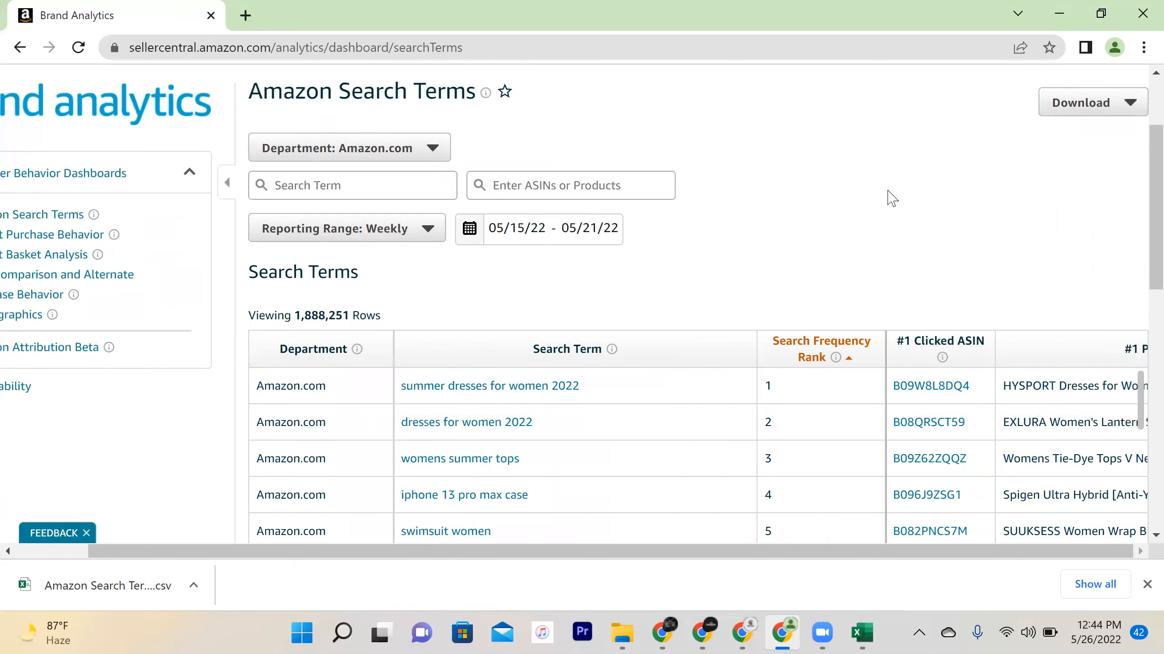
Switch to the Amazon Search Terms workbook in Excel and widen columns A to E so their headers are readable
click(859, 634)
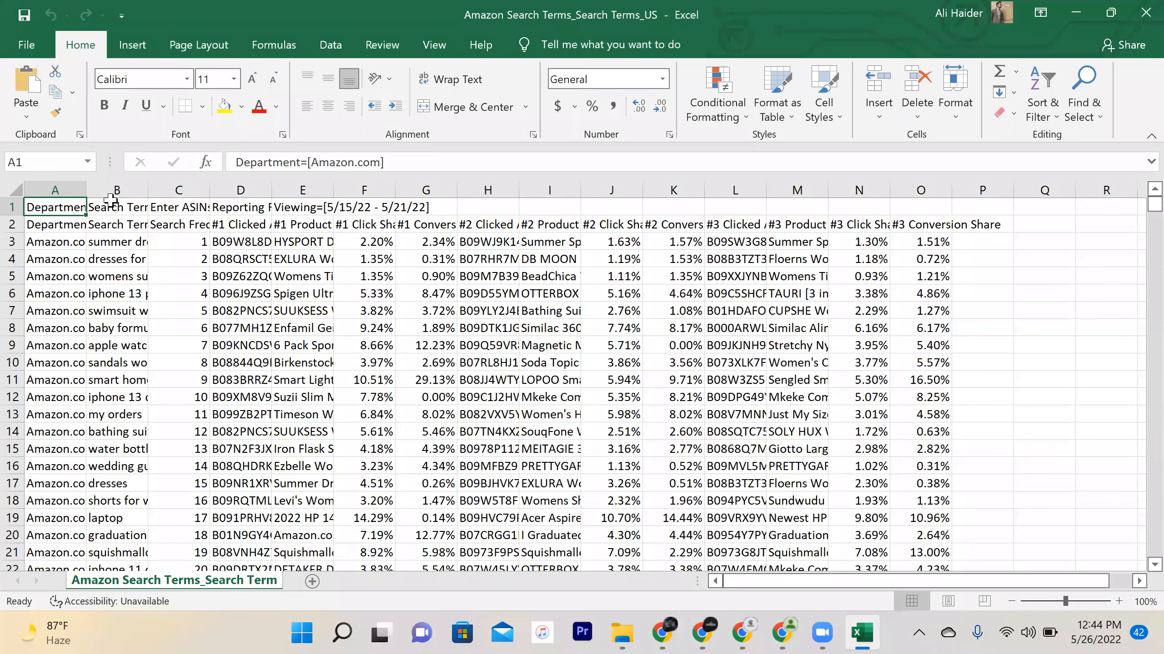
drag(86, 190, 205, 190)
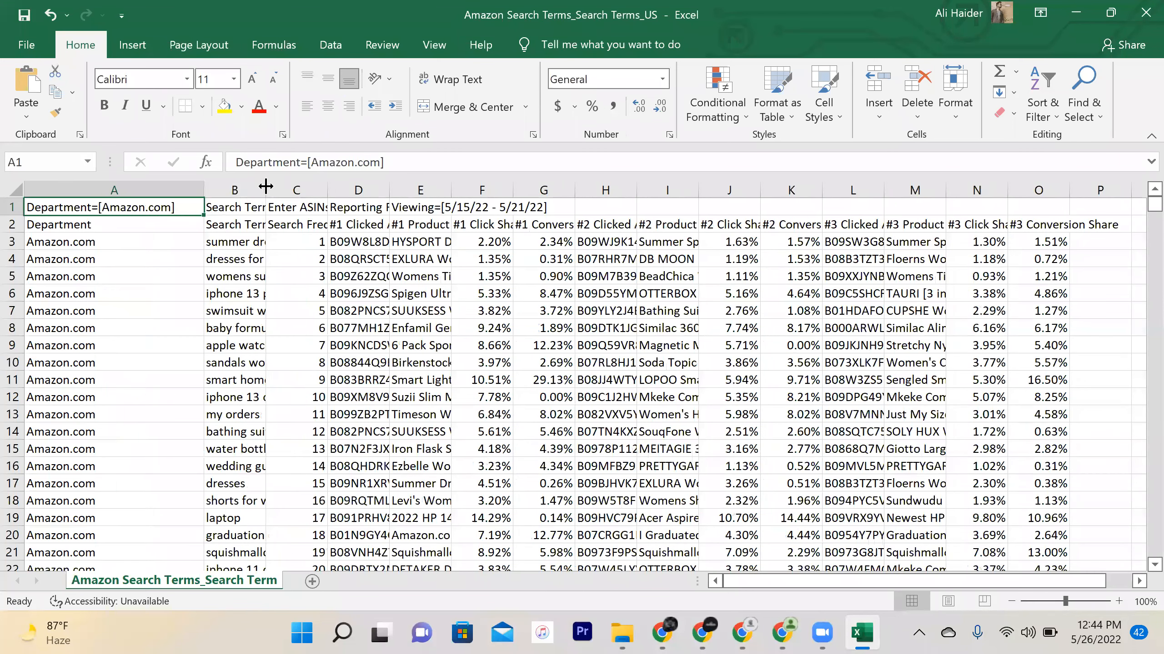
drag(323, 189, 386, 174)
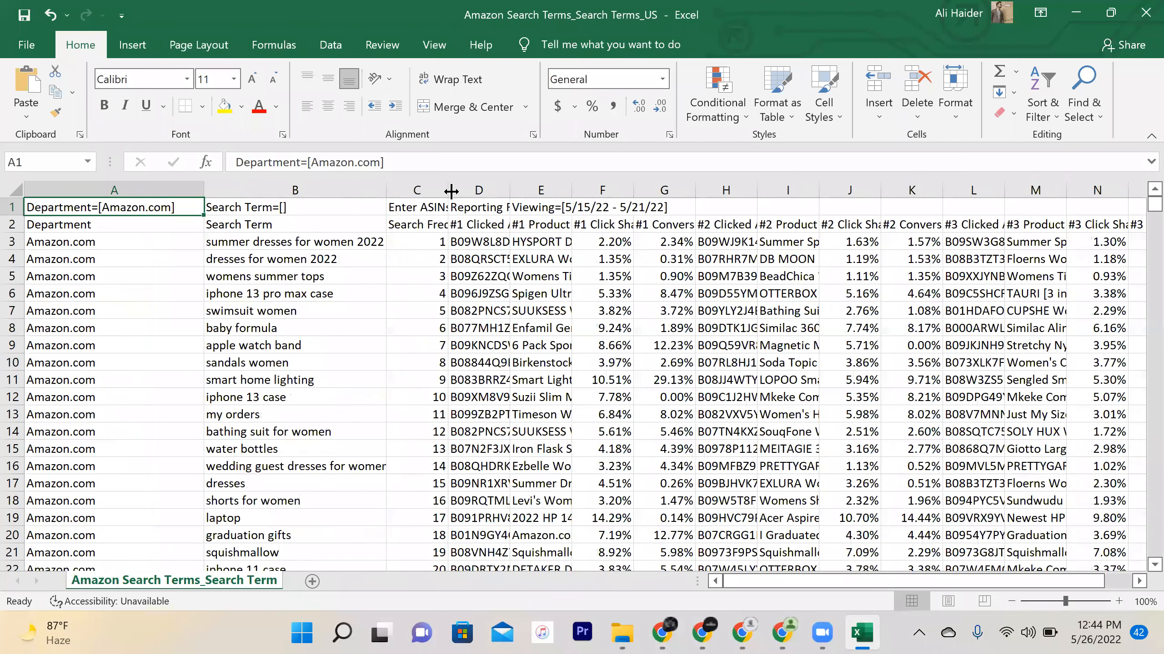
drag(502, 193, 659, 169)
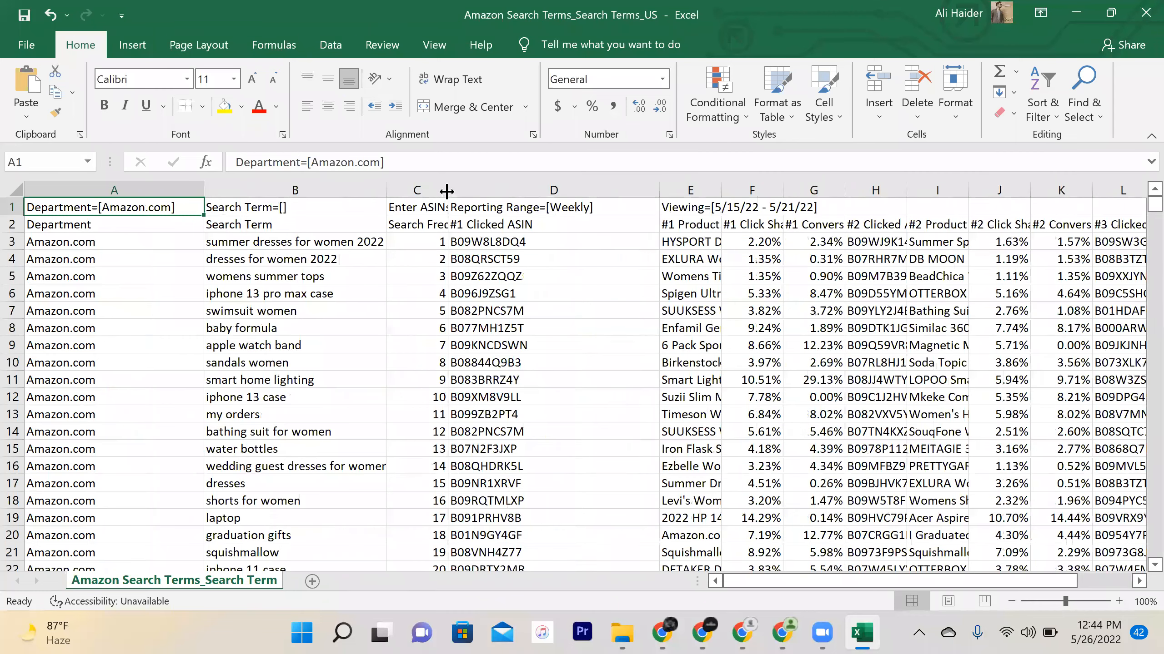
drag(535, 189, 534, 190)
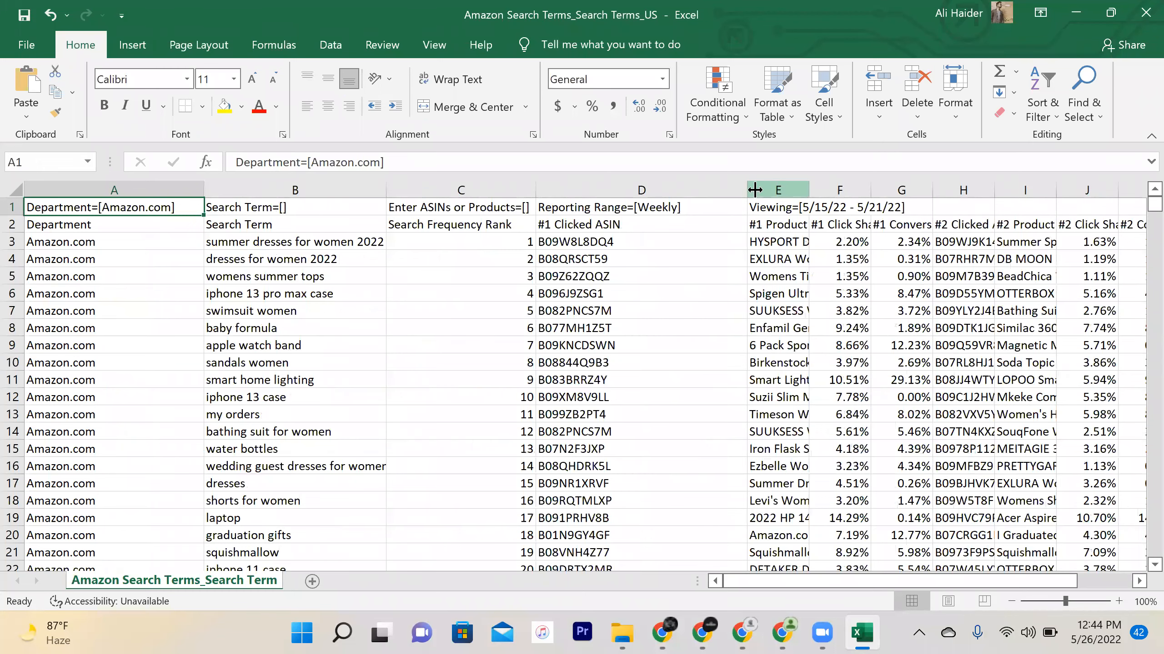
drag(748, 189, 824, 189)
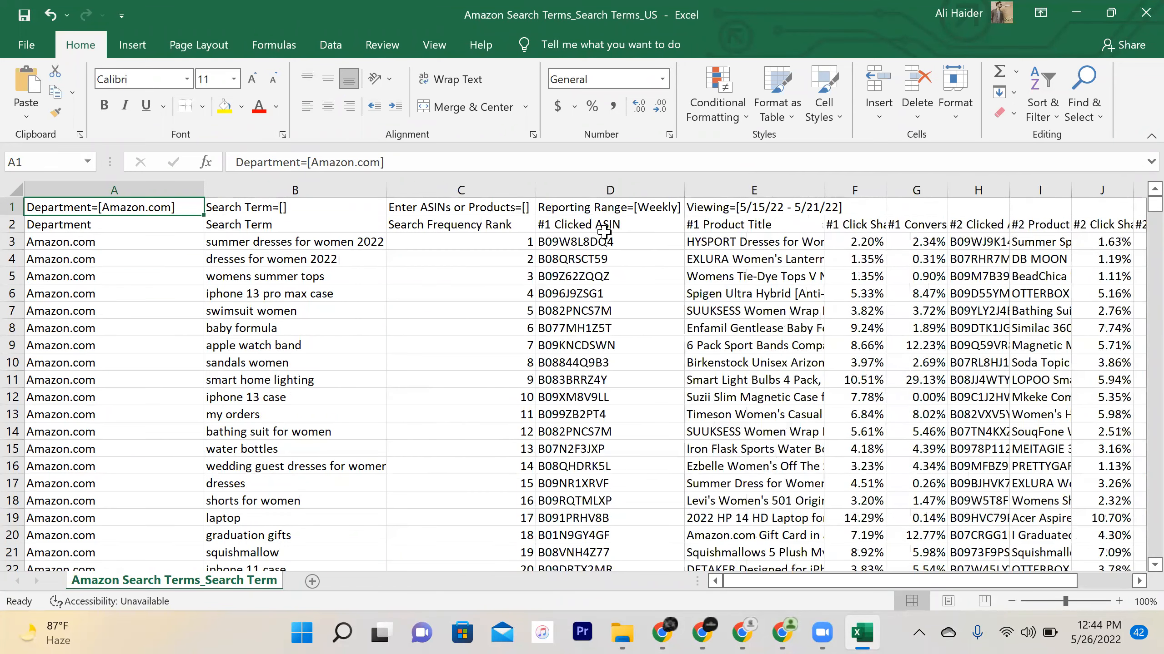
Format header row 2 with a yellow fill and bold text
click(8, 225)
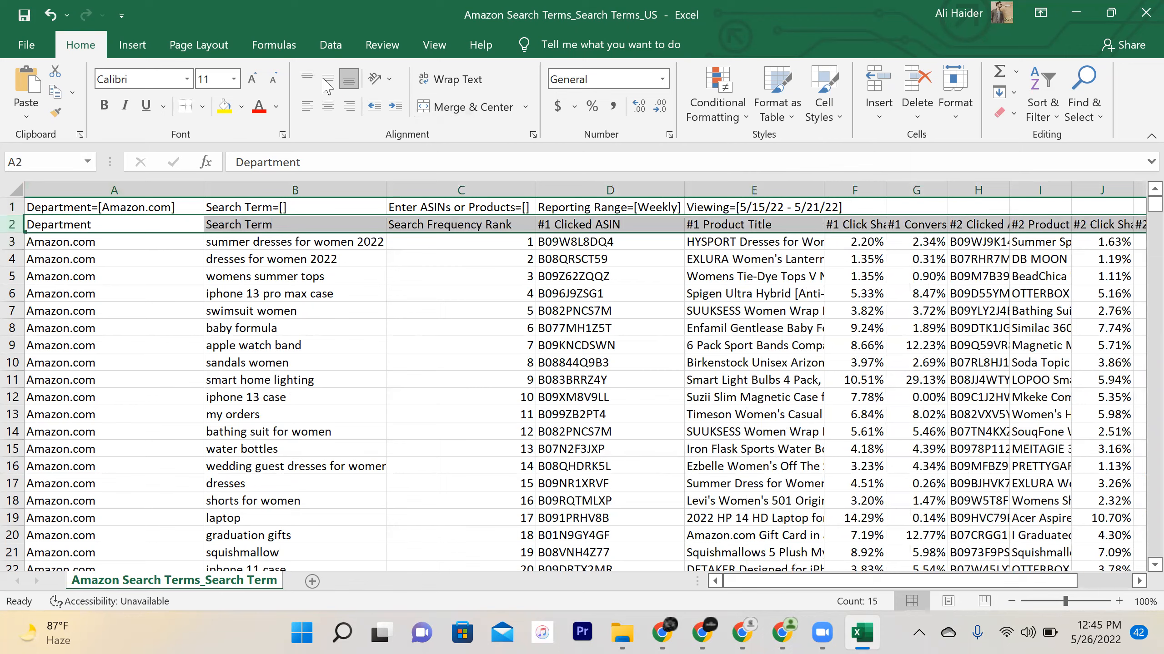
click(223, 109)
click(105, 106)
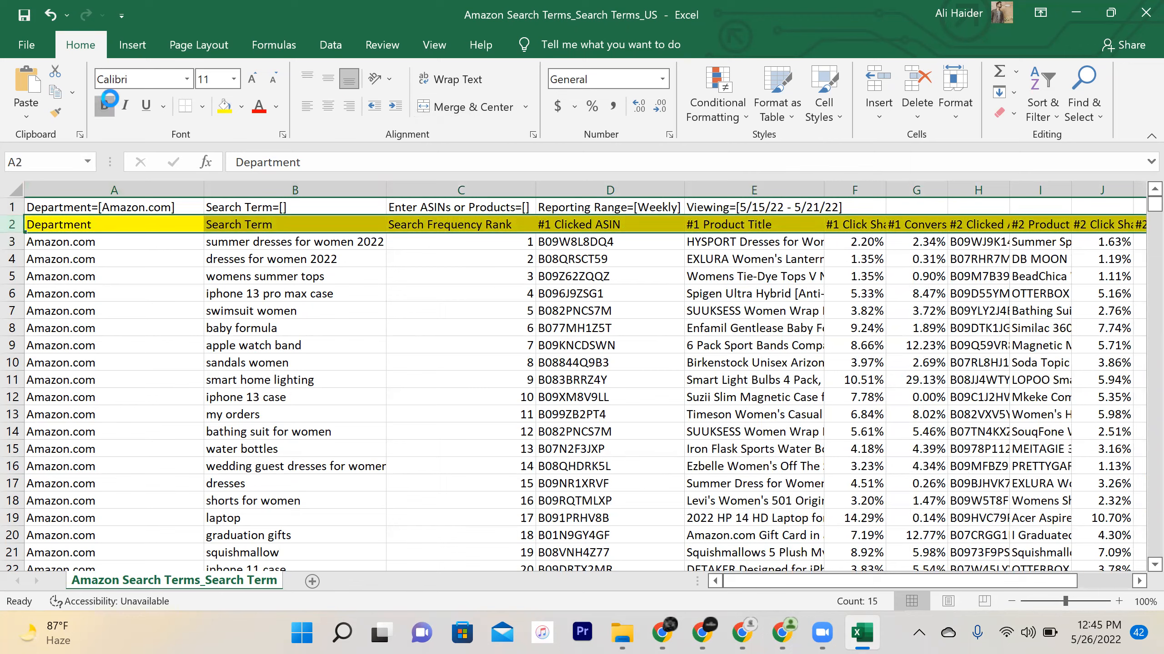
click(298, 326)
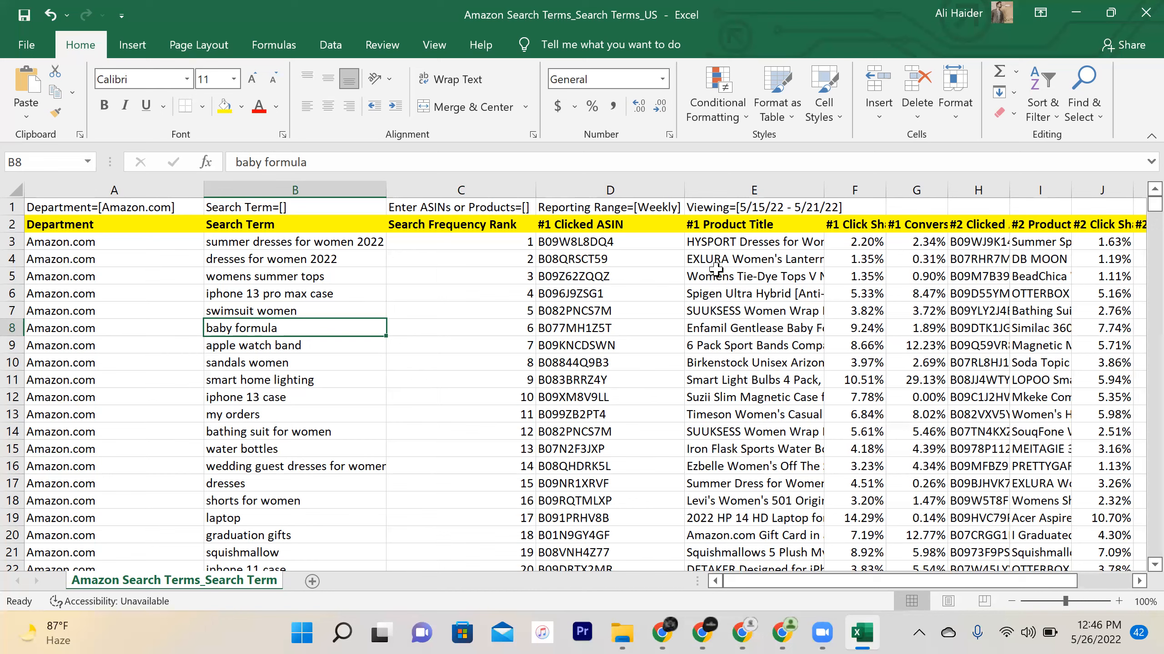
Add filters to all the column headers in row 2
click(473, 223)
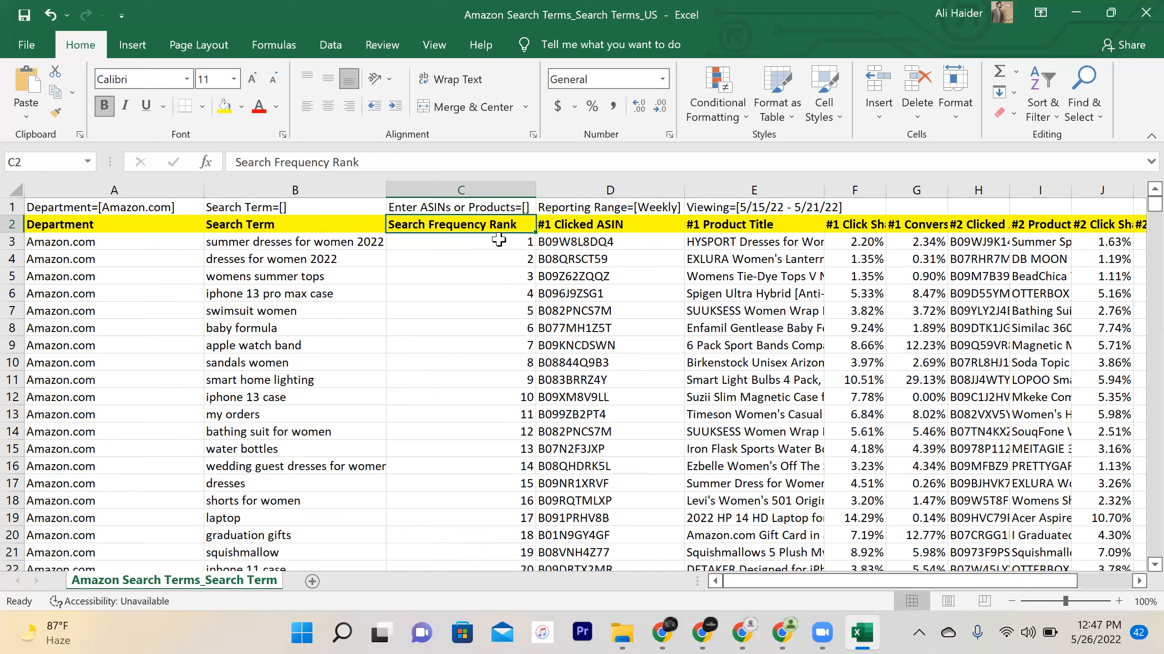
click(12, 225)
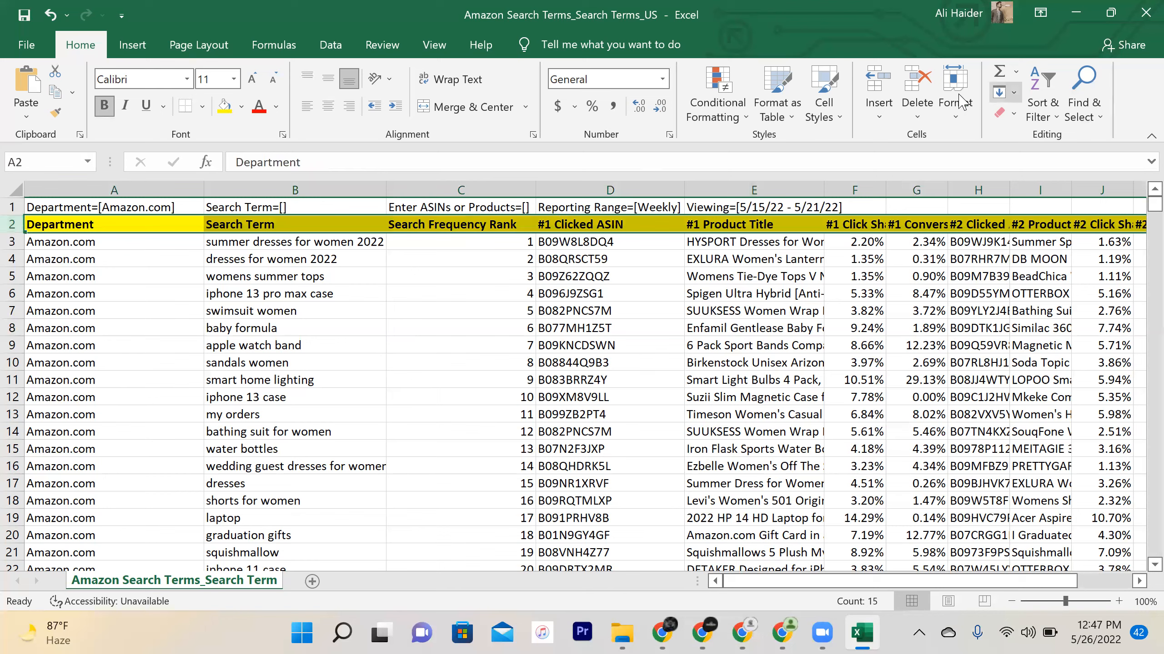
click(1041, 110)
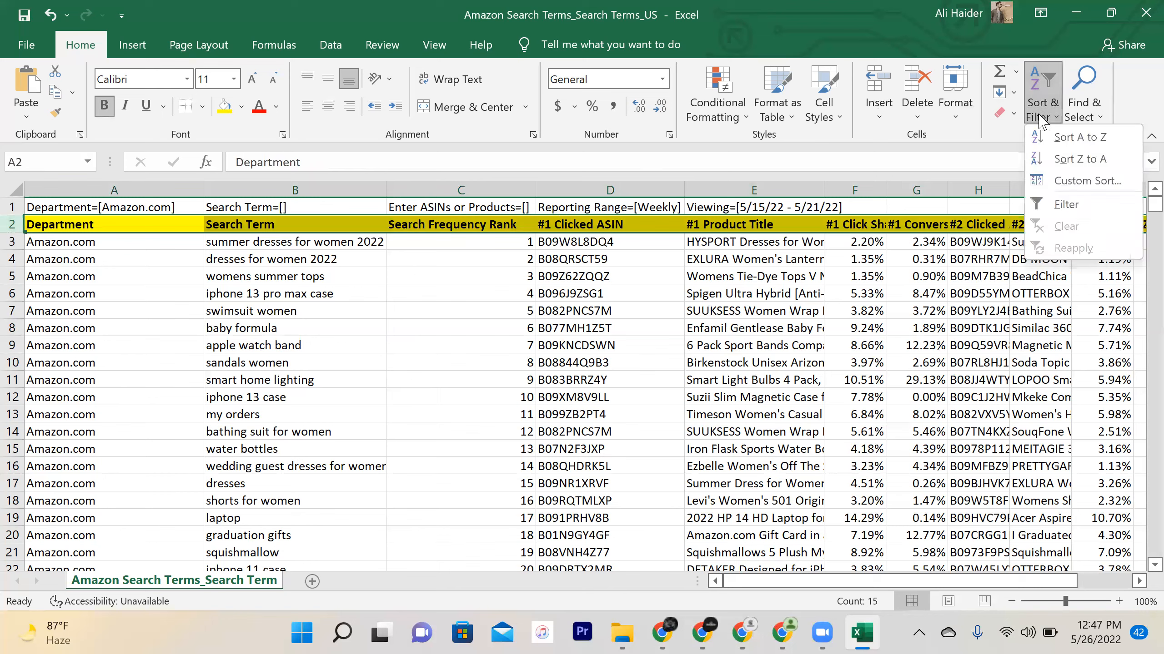
click(1066, 205)
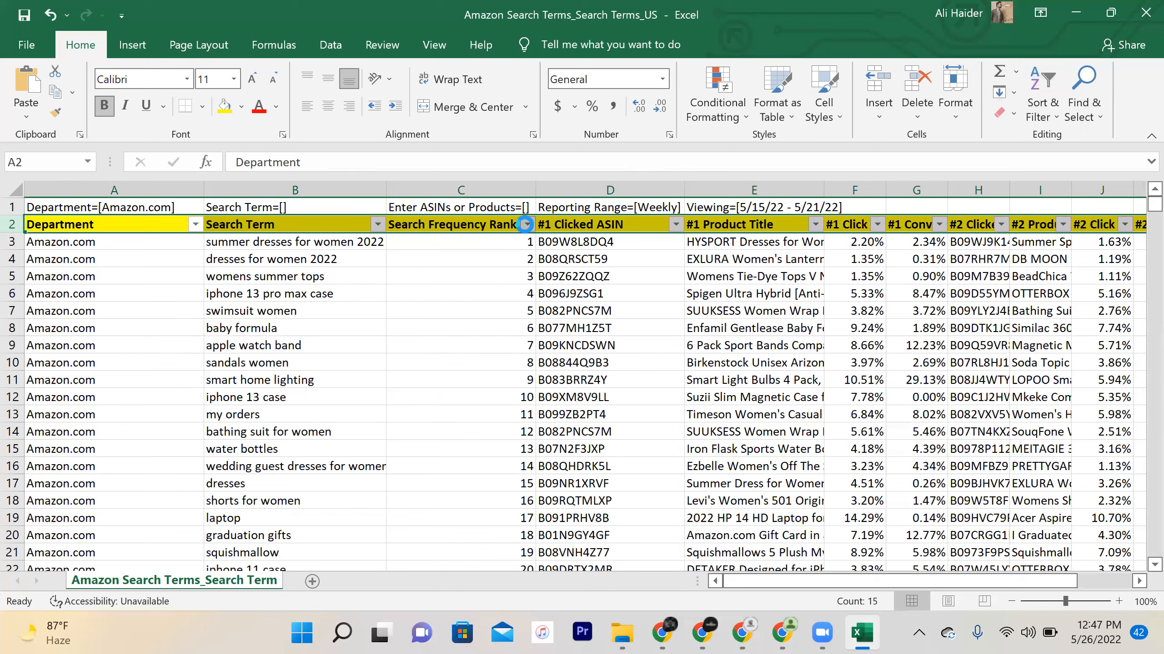
Filter the Search Frequency Rank column to show only values between 2000 and 60000
click(527, 225)
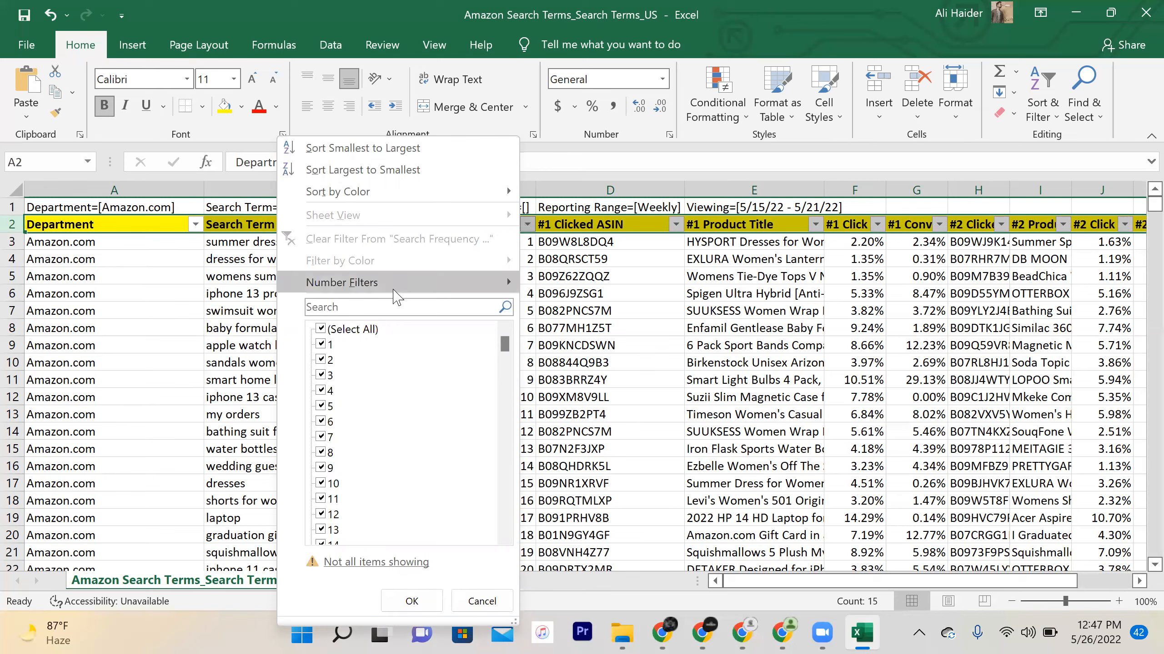
mouse_move(393, 290)
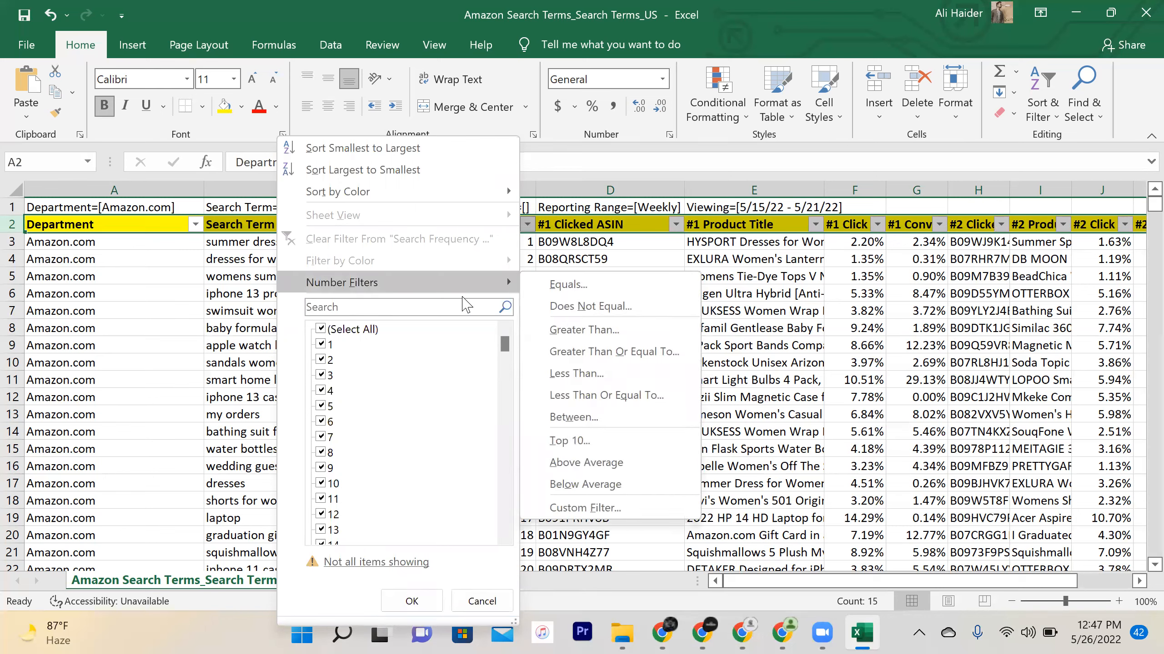
click(593, 417)
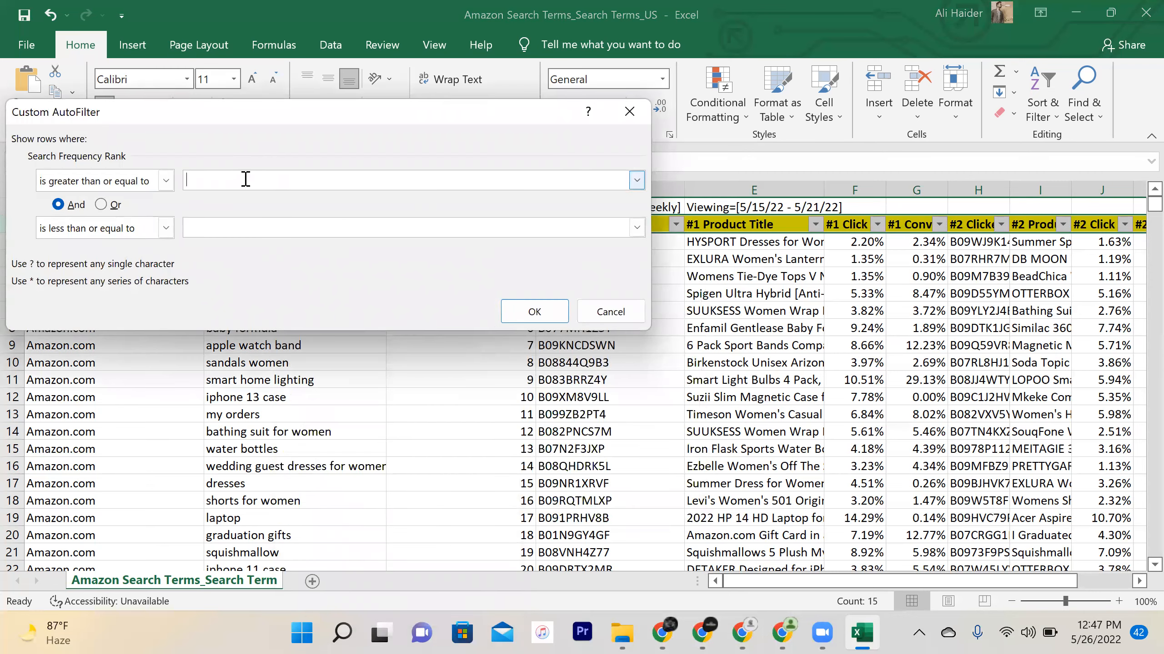
text(2000)
click(222, 232)
text(60000)
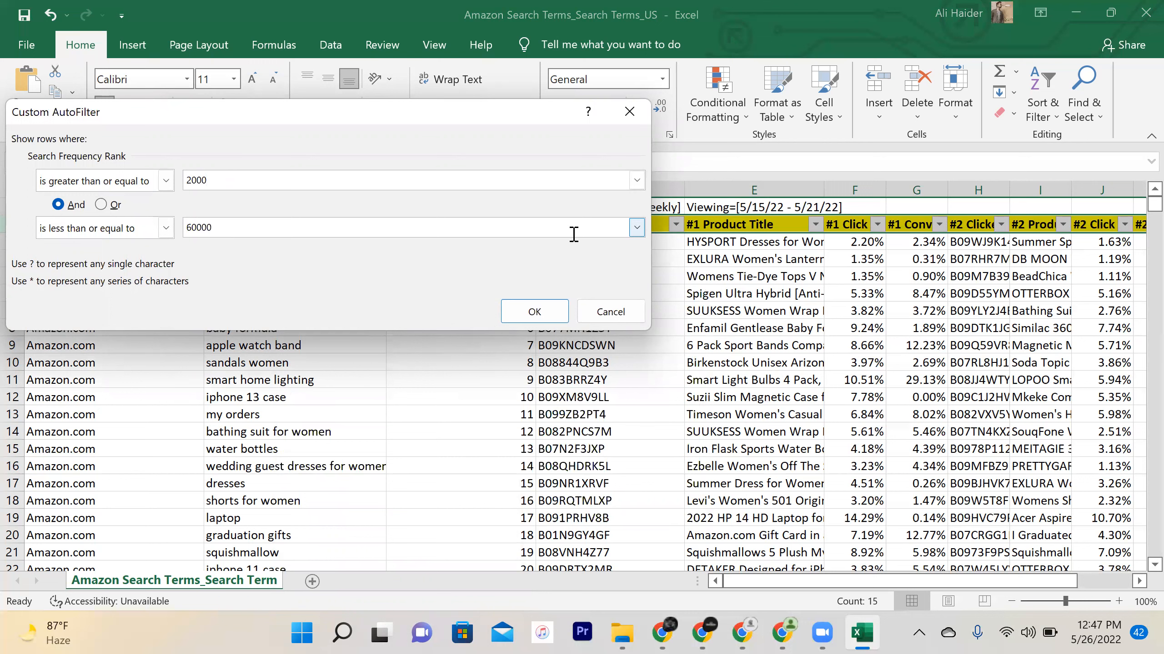
click(545, 309)
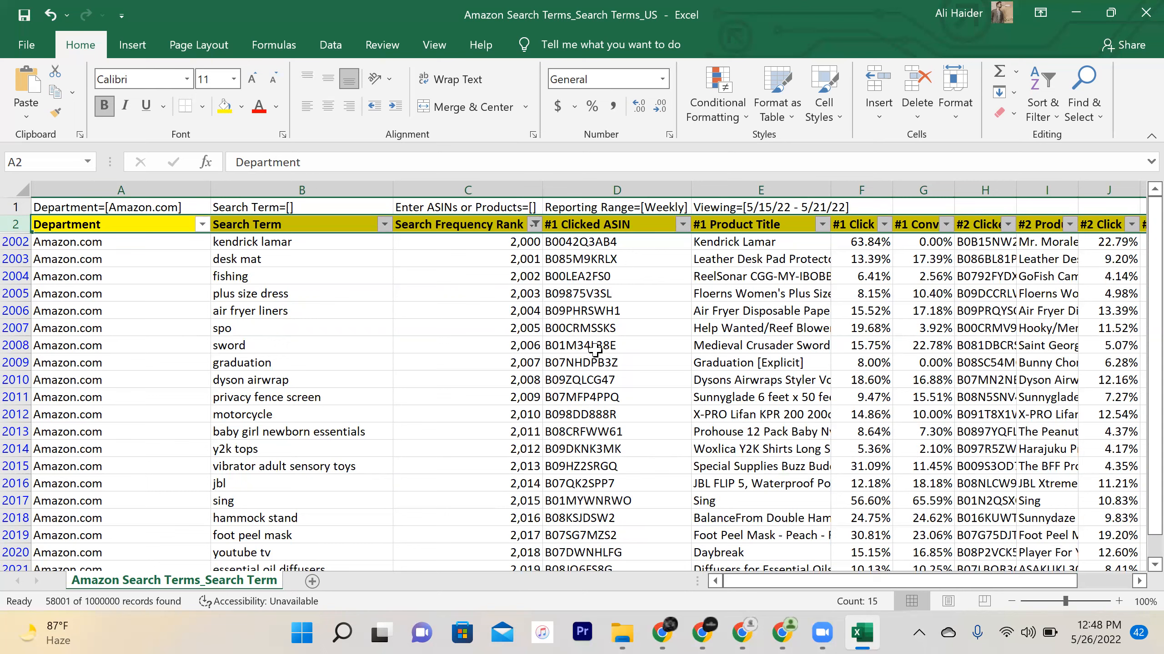
Look through the filtered search terms and their frequency ranks, then return to the start of the list
scroll(594, 351, down, 2)
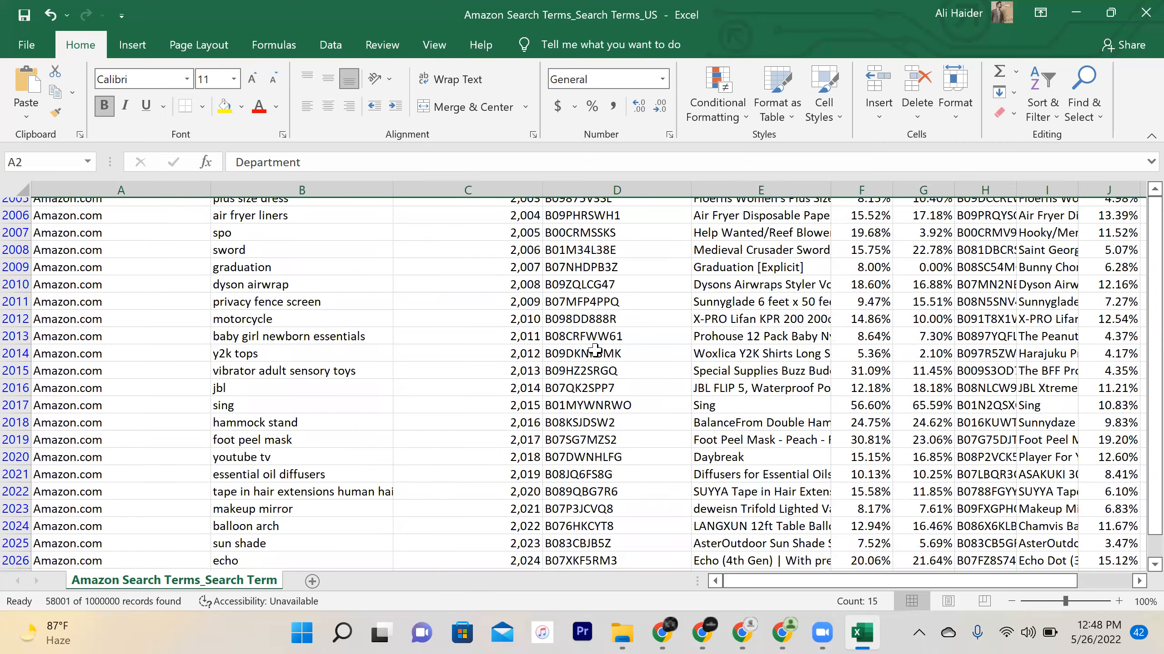
scroll(316, 284, down, 1)
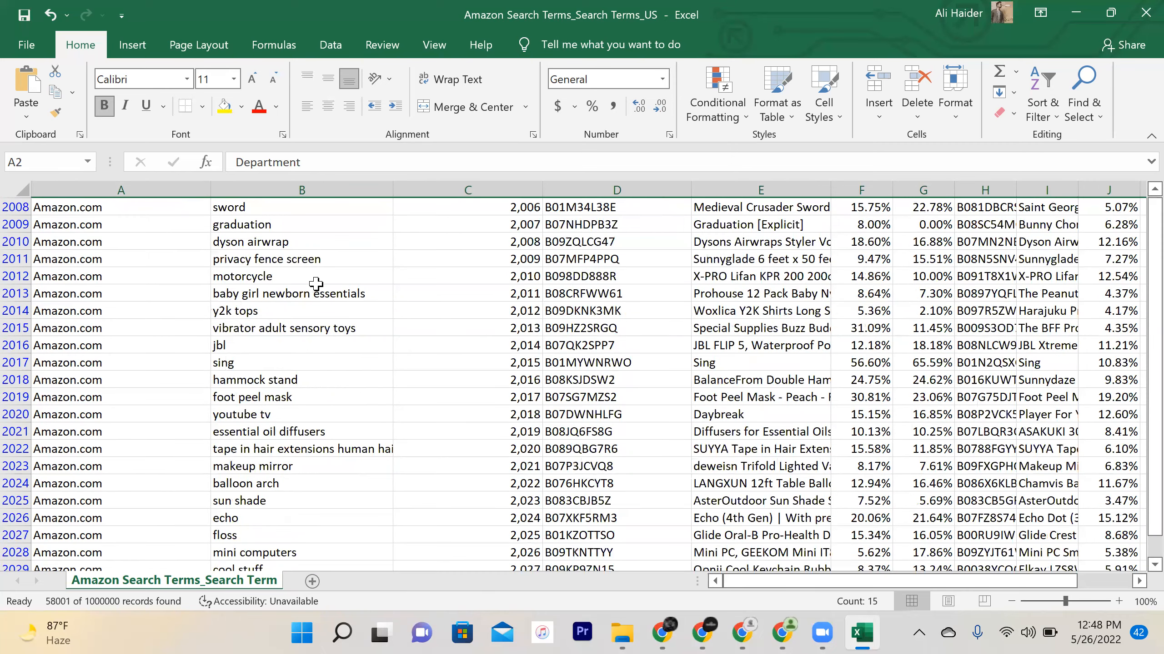
scroll(315, 284, up, 2)
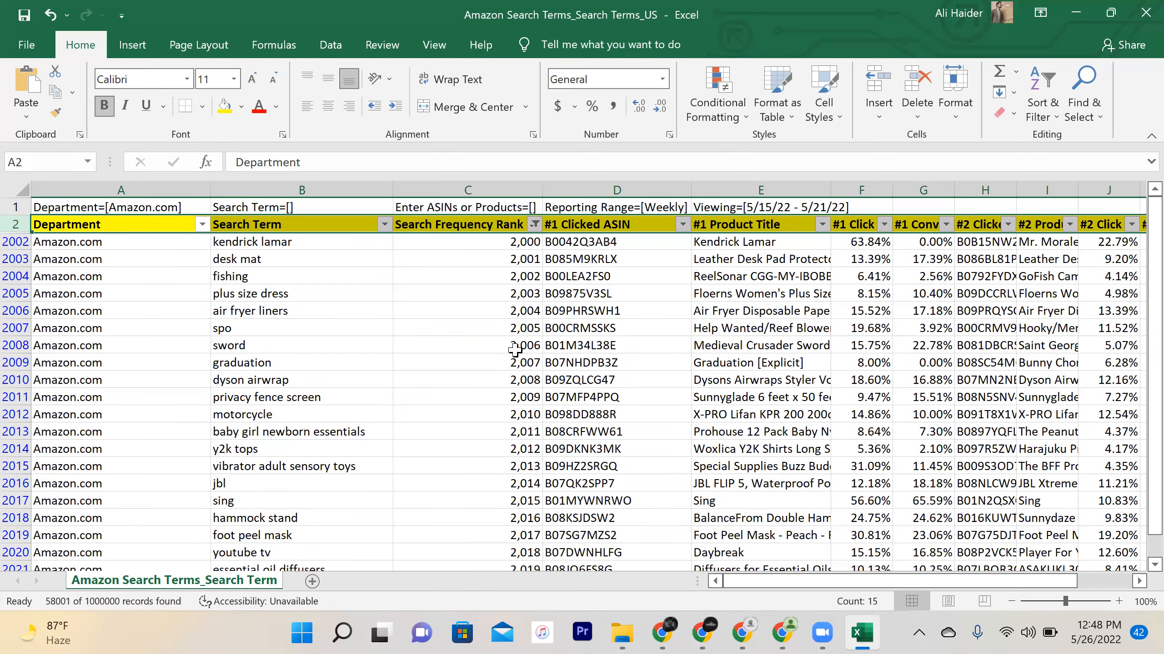
scroll(514, 350, down, 2)
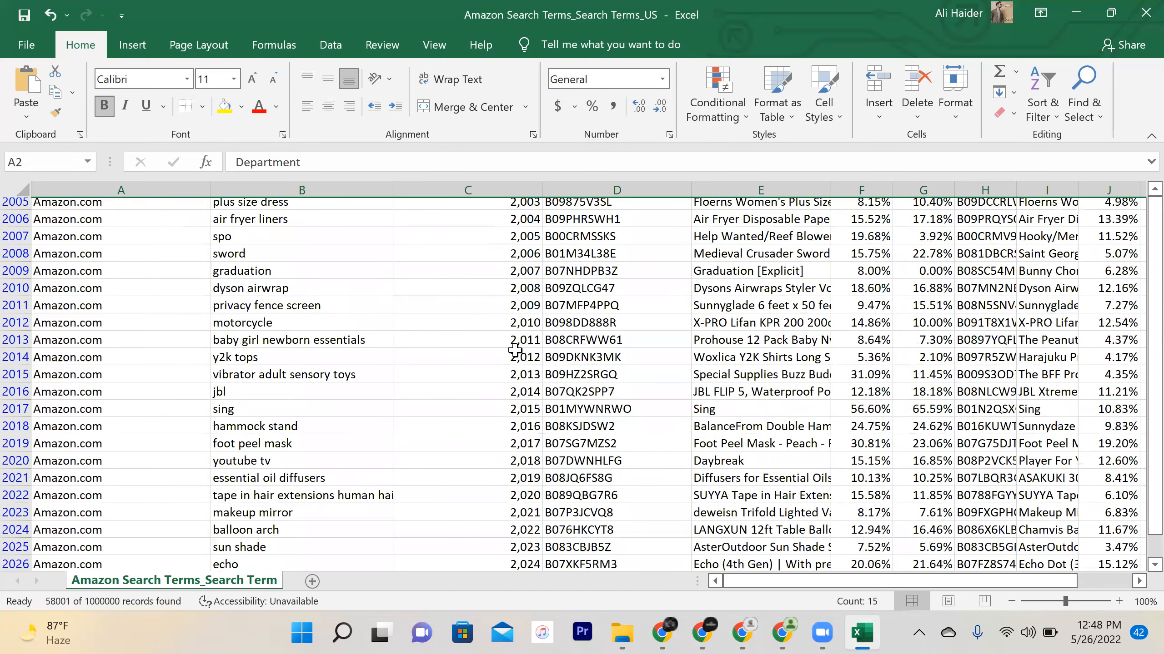
scroll(514, 350, down, 7)
scroll(658, 389, down, 1)
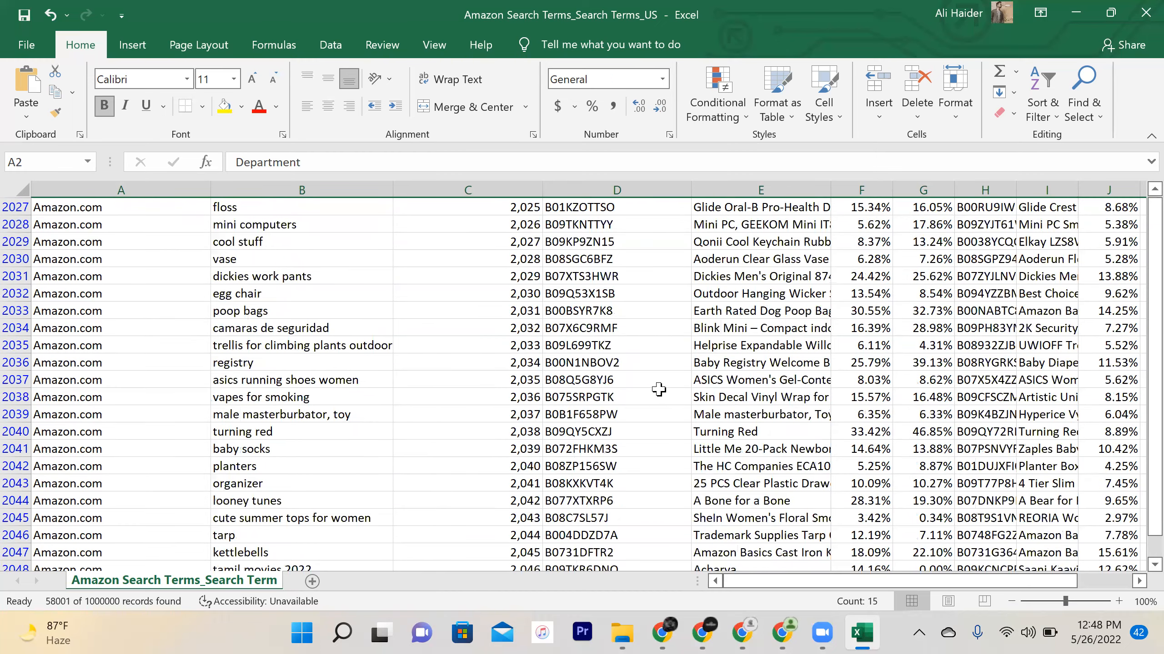
scroll(658, 389, down, 2)
scroll(659, 389, down, 1)
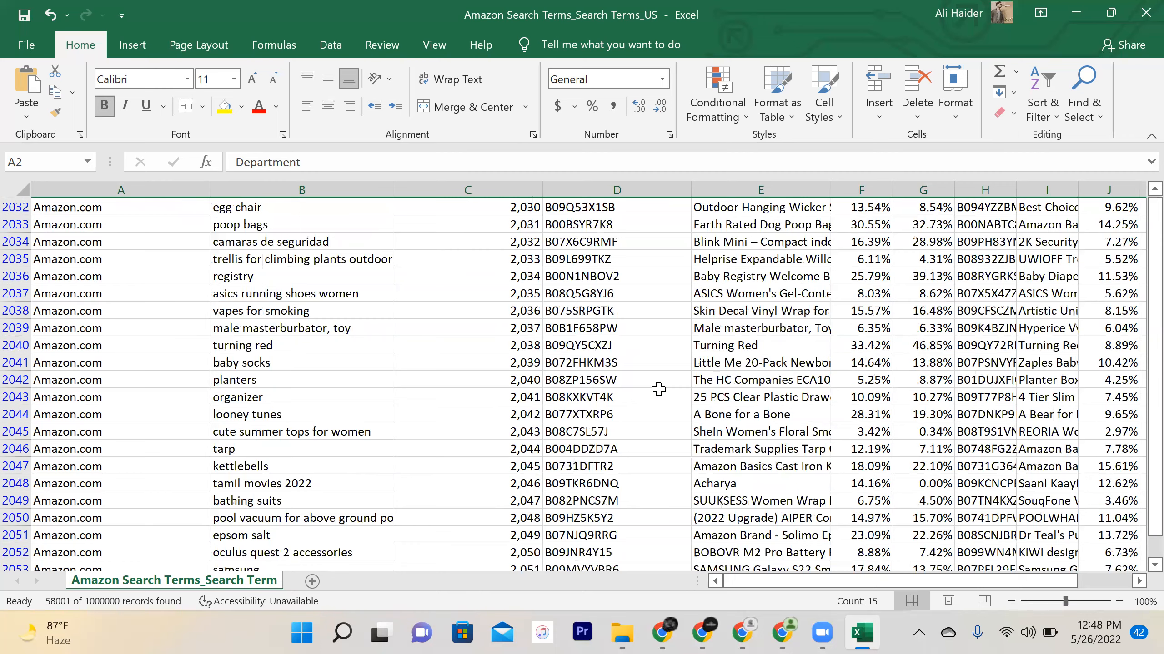
scroll(658, 389, down, 3)
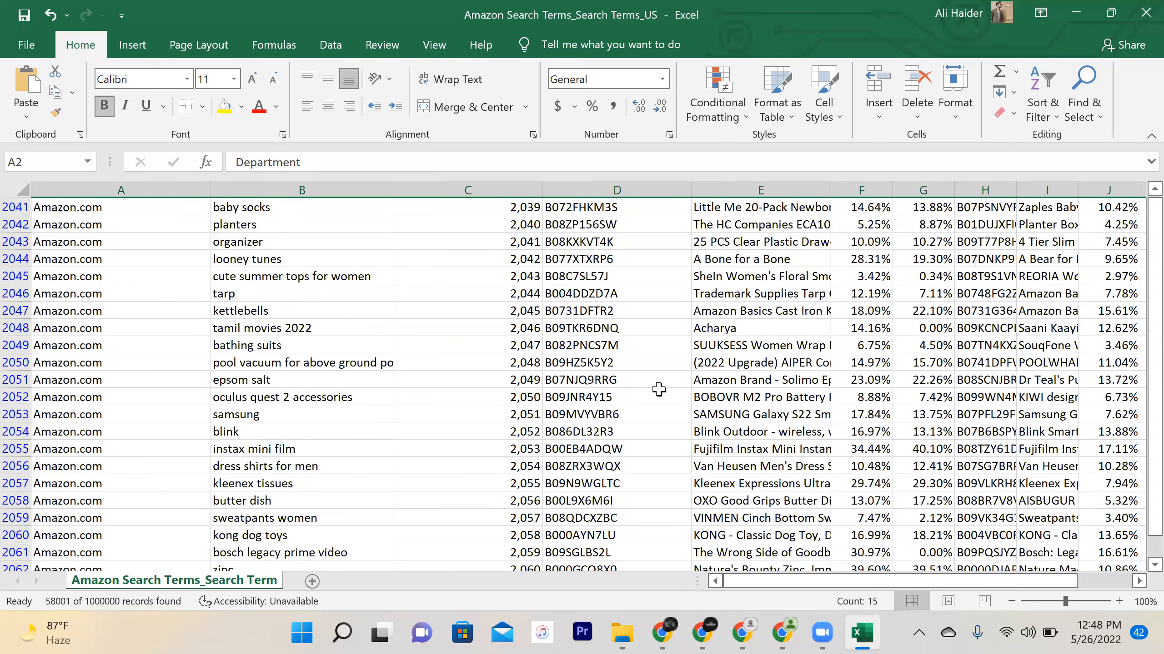
scroll(658, 389, up, 3)
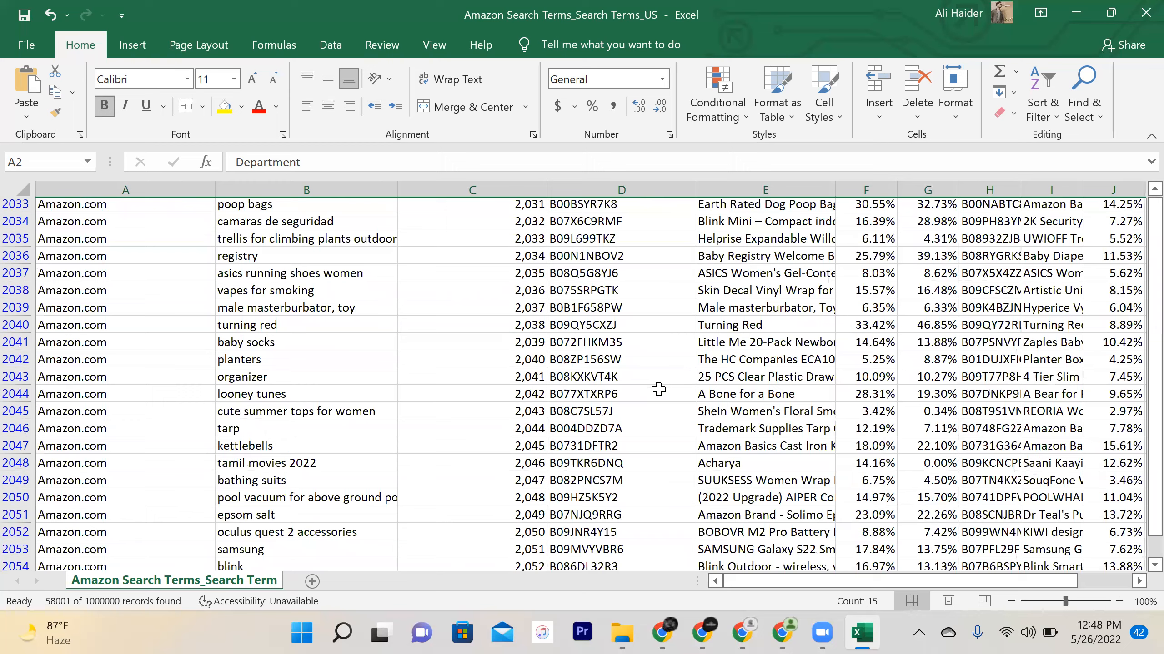
scroll(659, 389, up, 10)
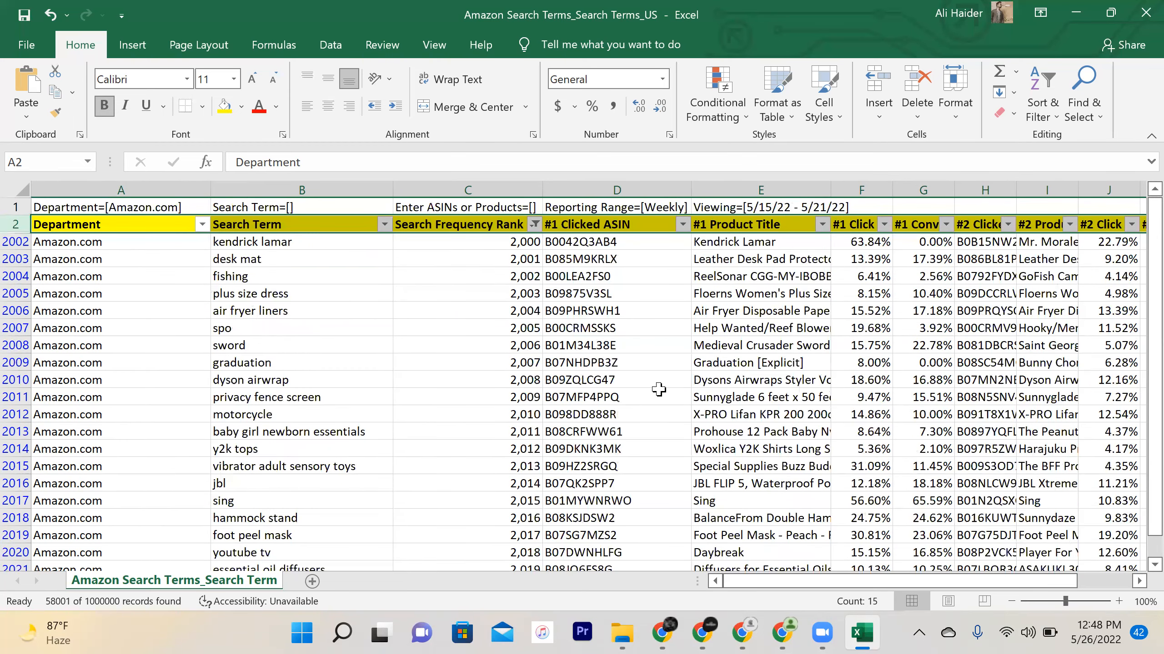